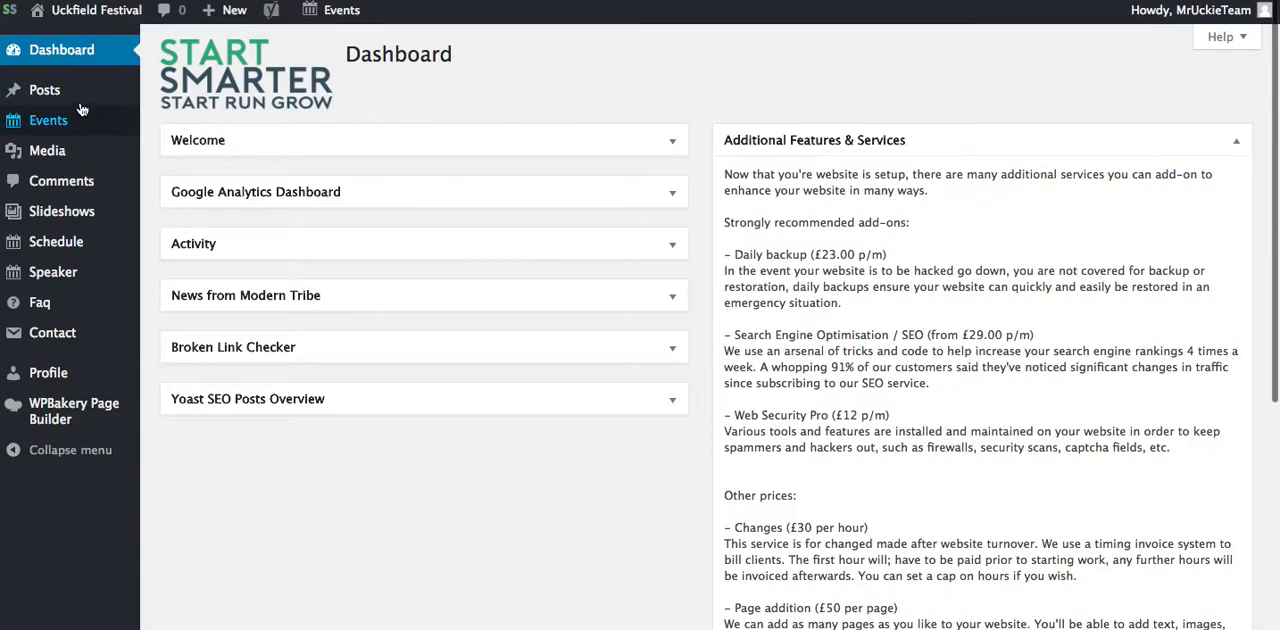
Step: Create a new post and title it "news"
{"action": "mouse_move", "coordinate": [76, 100]}
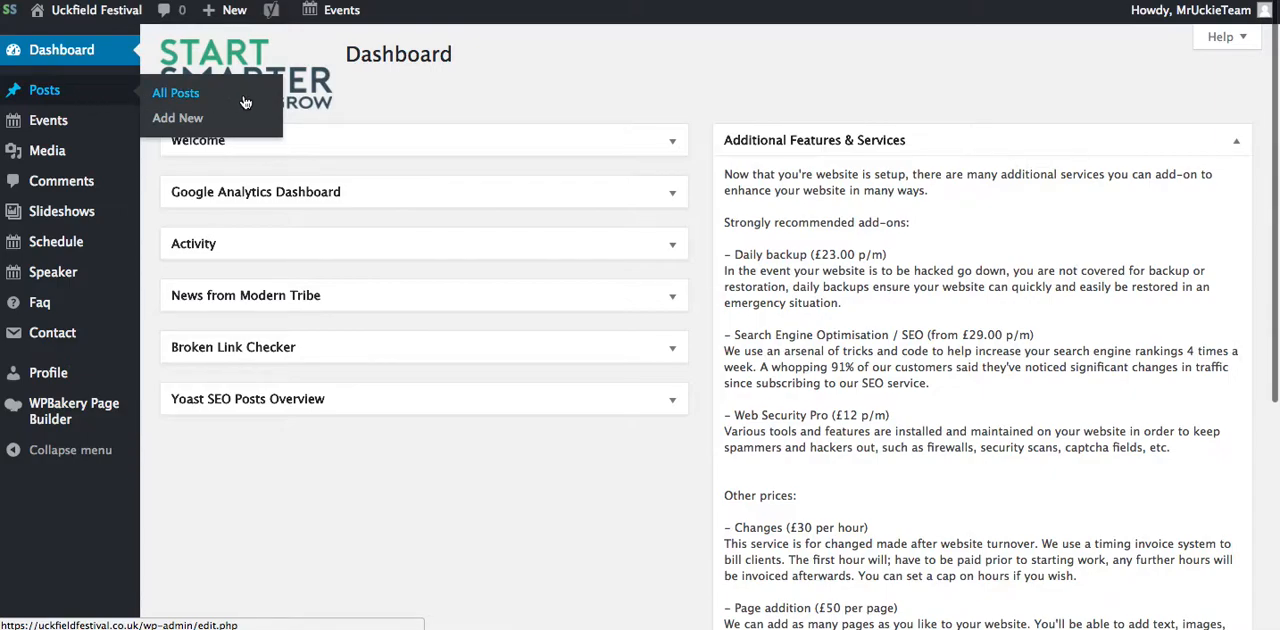
{"action": "left_click", "coordinate": [55, 95]}
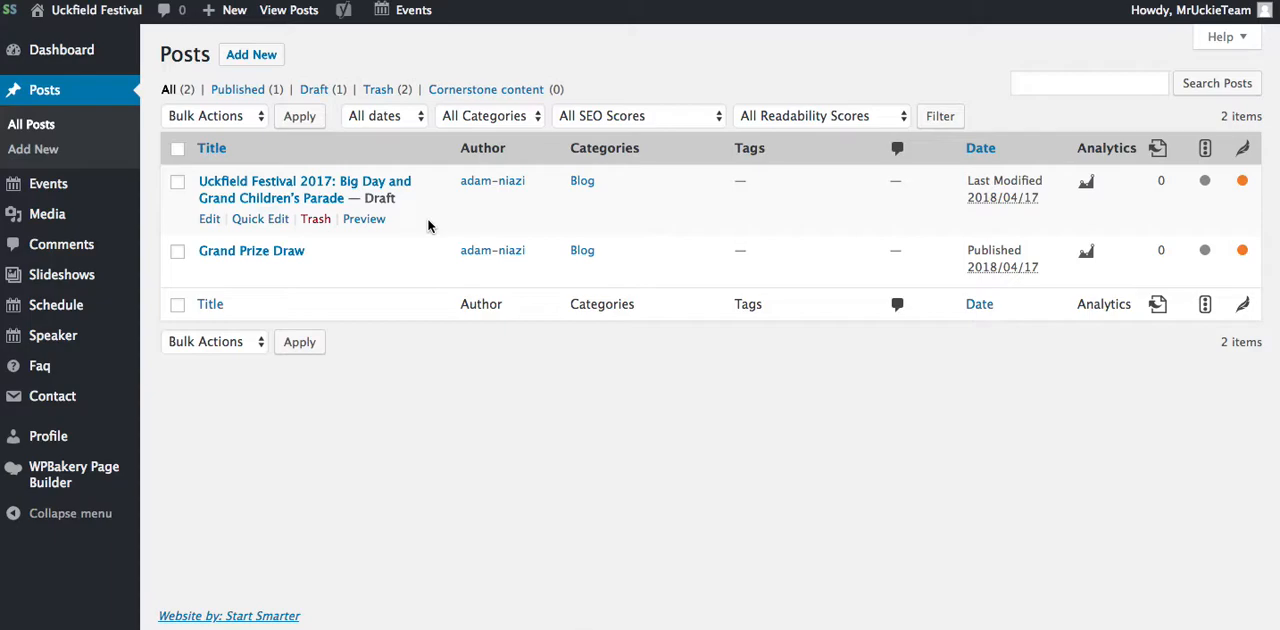
{"action": "left_click", "coordinate": [276, 58]}
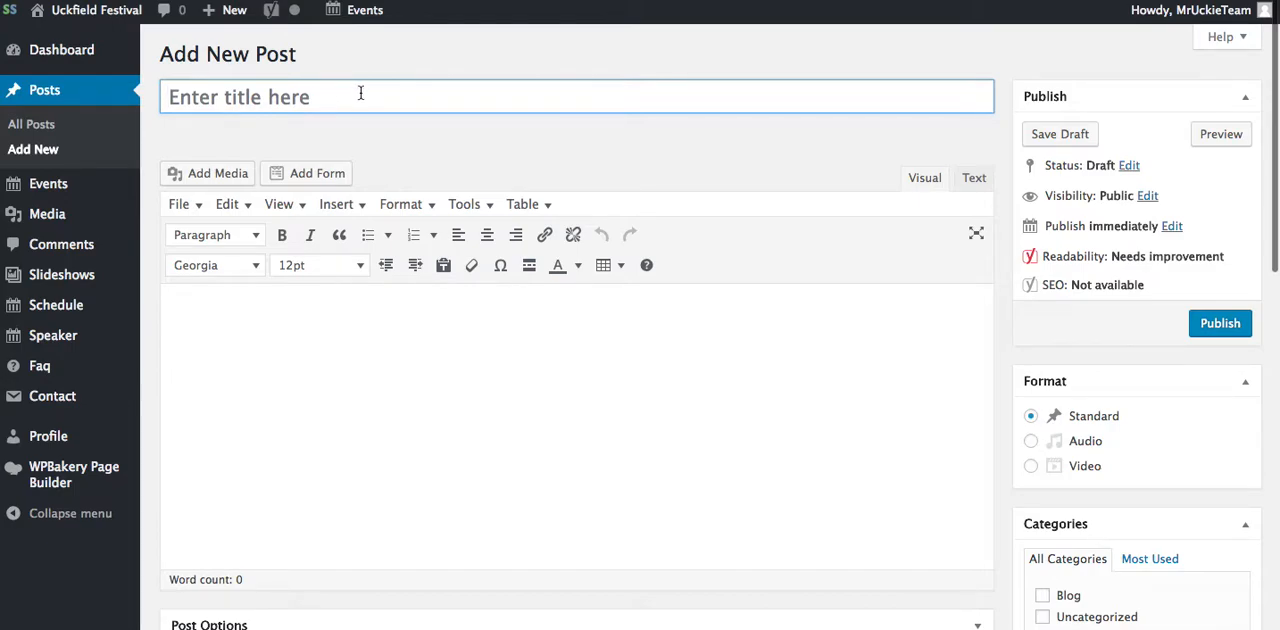
{"action": "left_click", "coordinate": [402, 371]}
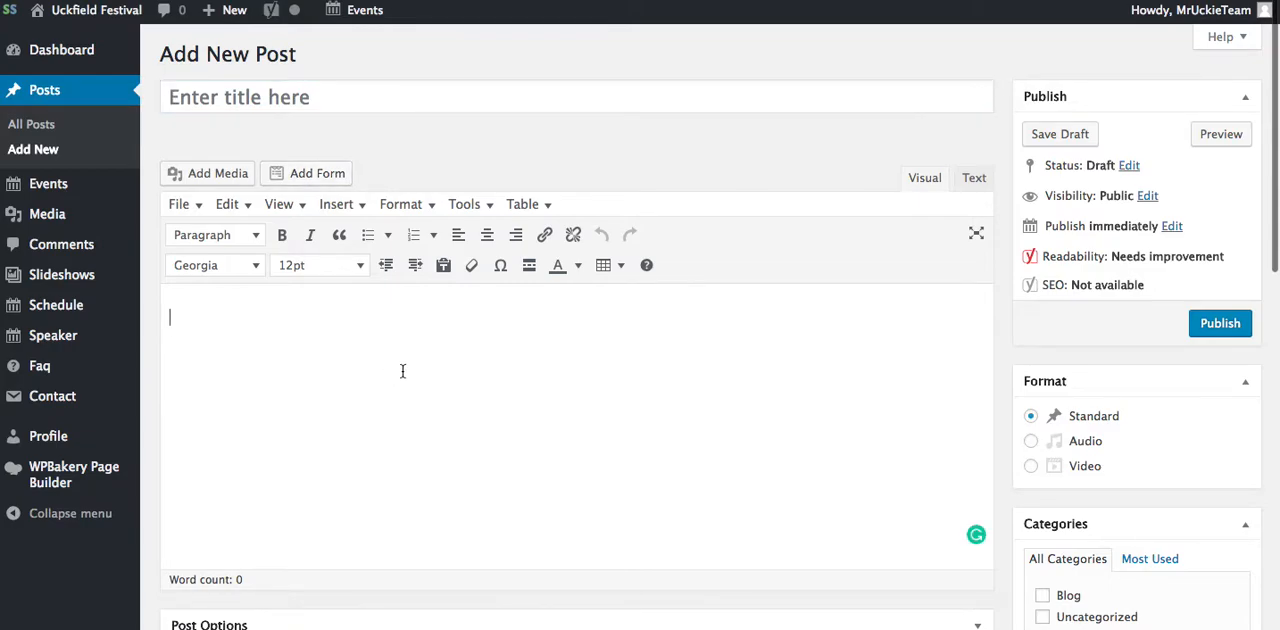
{"action": "left_click", "coordinate": [530, 103]}
{"action": "type", "text": "news"}
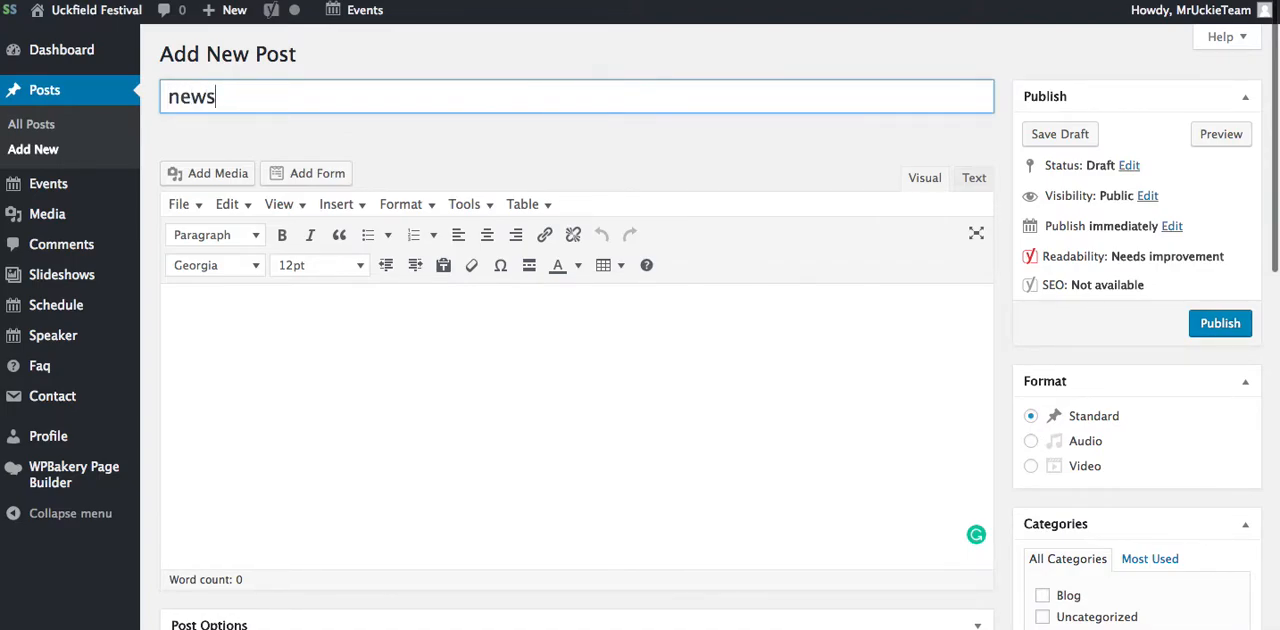
Step: Write "news read all about it" as the post's body text
{"action": "left_click", "coordinate": [435, 370]}
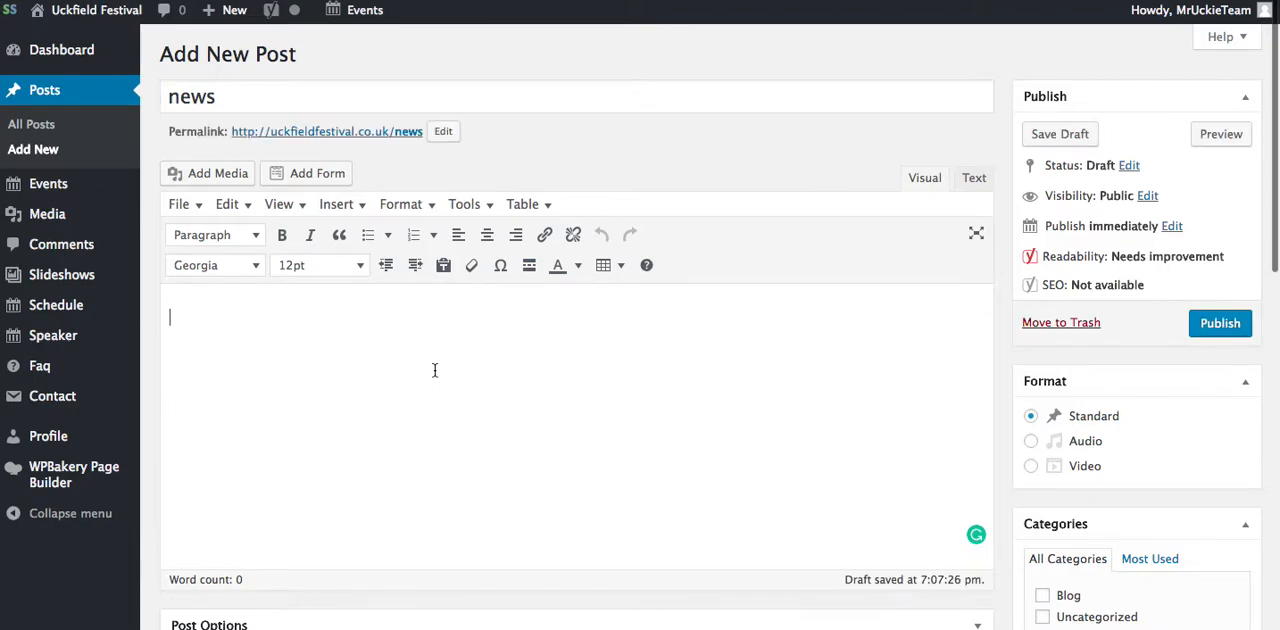
{"action": "type", "text": "newst"}
{"action": "key", "text": "BackSpace"}
{"action": "type", "text": "read all about it"}
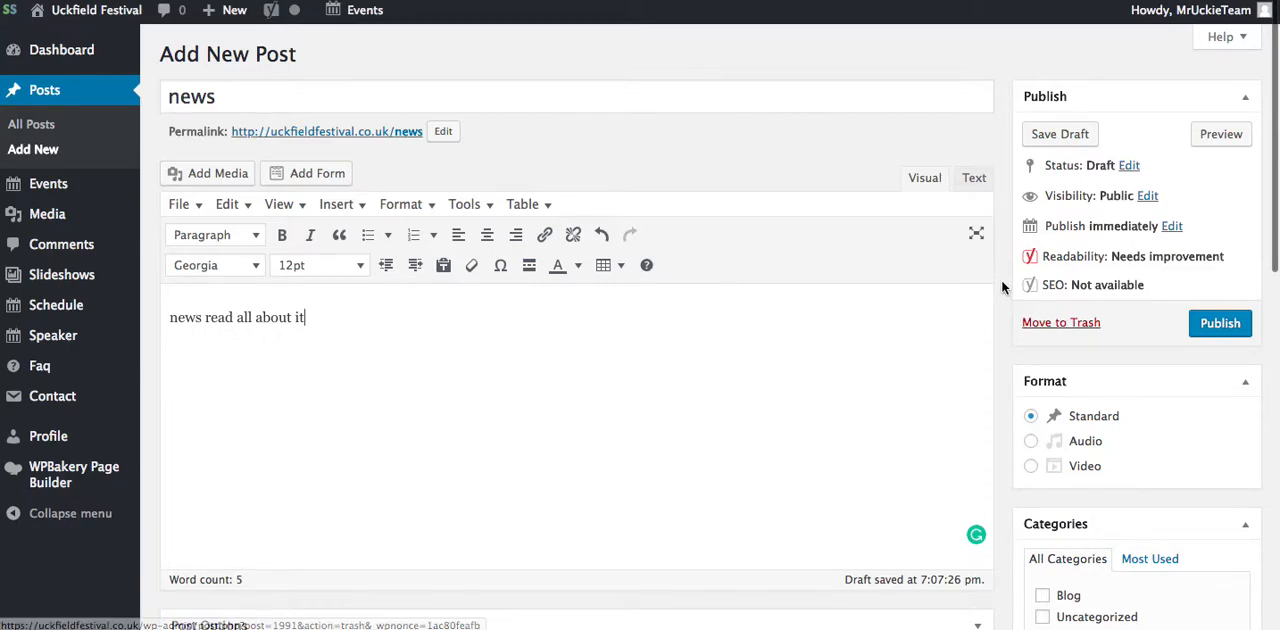
Step: Assign the post to the Blog category
{"action": "scroll", "coordinate": [1001, 279], "scroll_direction": "down", "scroll_amount": 3}
{"action": "scroll", "coordinate": [1003, 287], "scroll_direction": "down", "scroll_amount": 3}
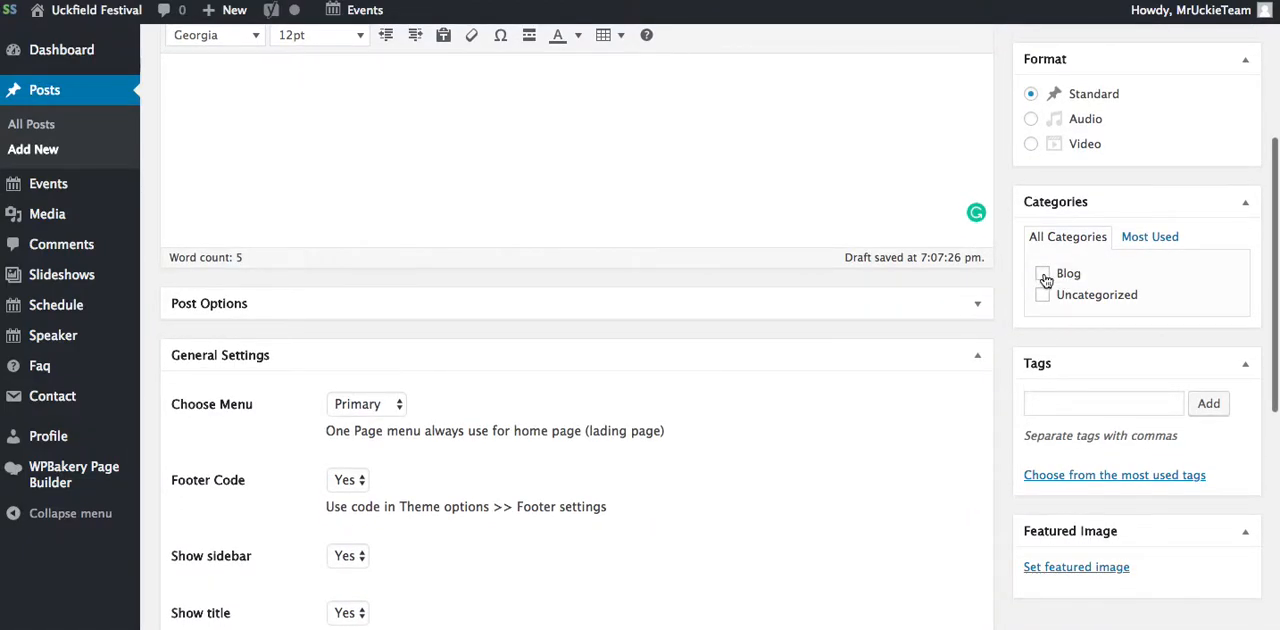
{"action": "left_click", "coordinate": [1046, 280]}
Step: Add the tags news, sausages and meat to the post
{"action": "scroll", "coordinate": [1007, 409], "scroll_direction": "down", "scroll_amount": 1}
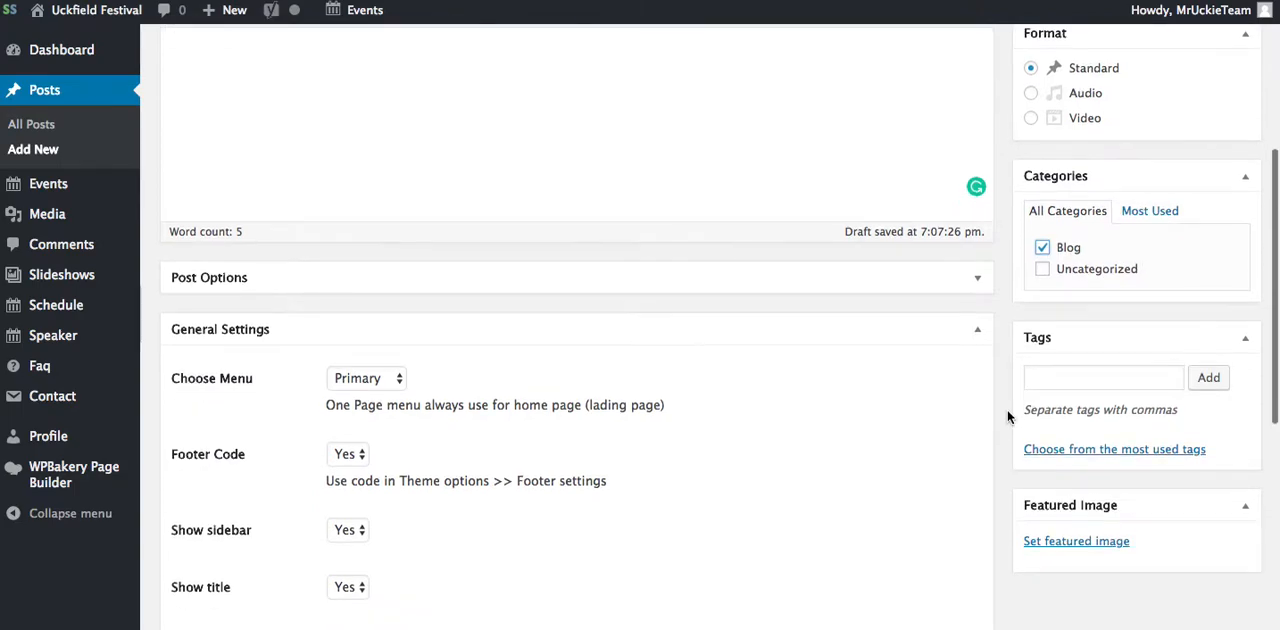
{"action": "left_click", "coordinate": [1083, 380]}
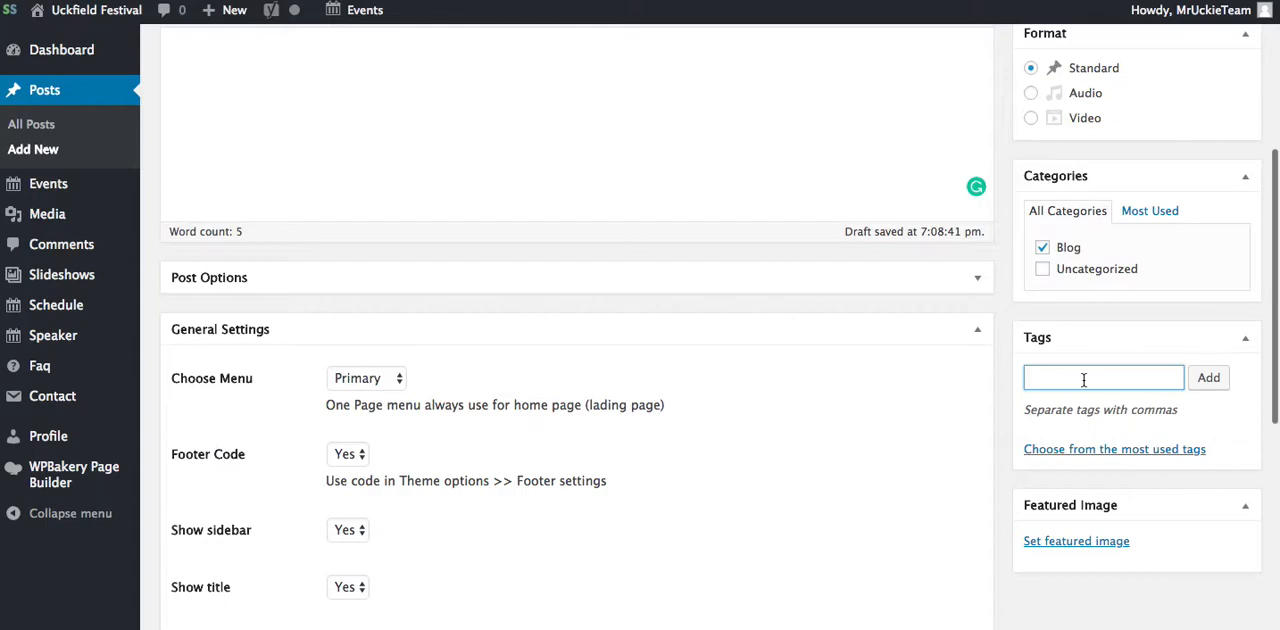
{"action": "type", "text": "news, sausages, meat"}
{"action": "left_click", "coordinate": [1212, 378]}
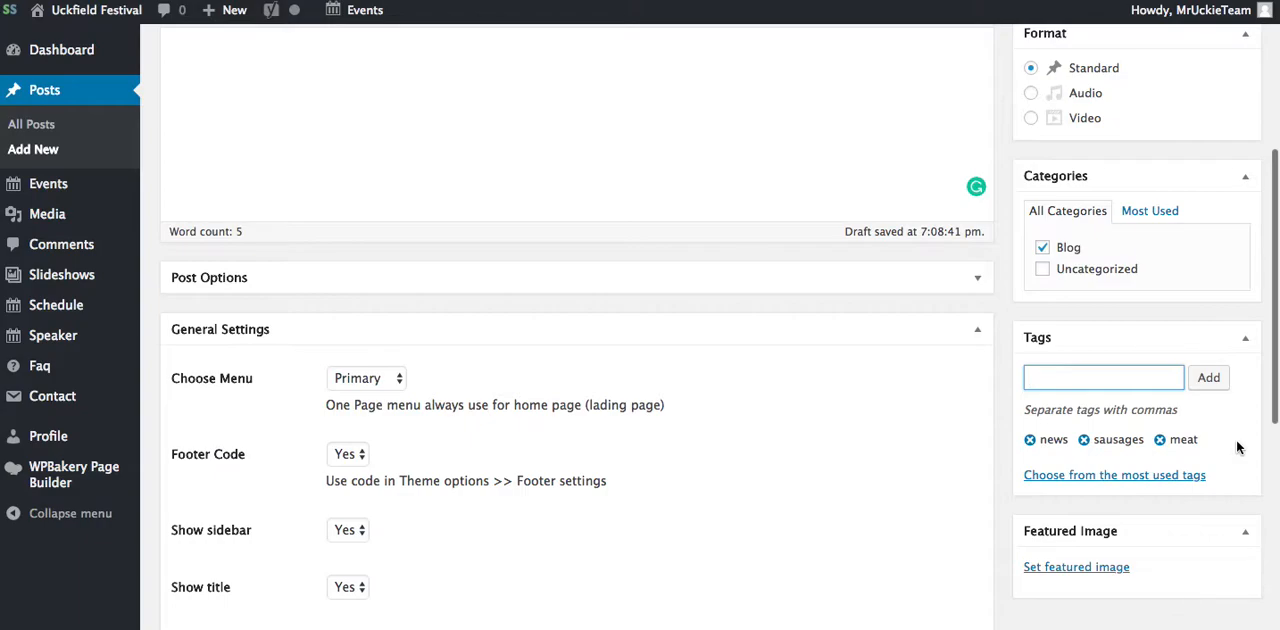
Step: Set Start-Smarter-Logo.png from the media library as the post's featured image
{"action": "scroll", "coordinate": [1003, 397], "scroll_direction": "down", "scroll_amount": 3}
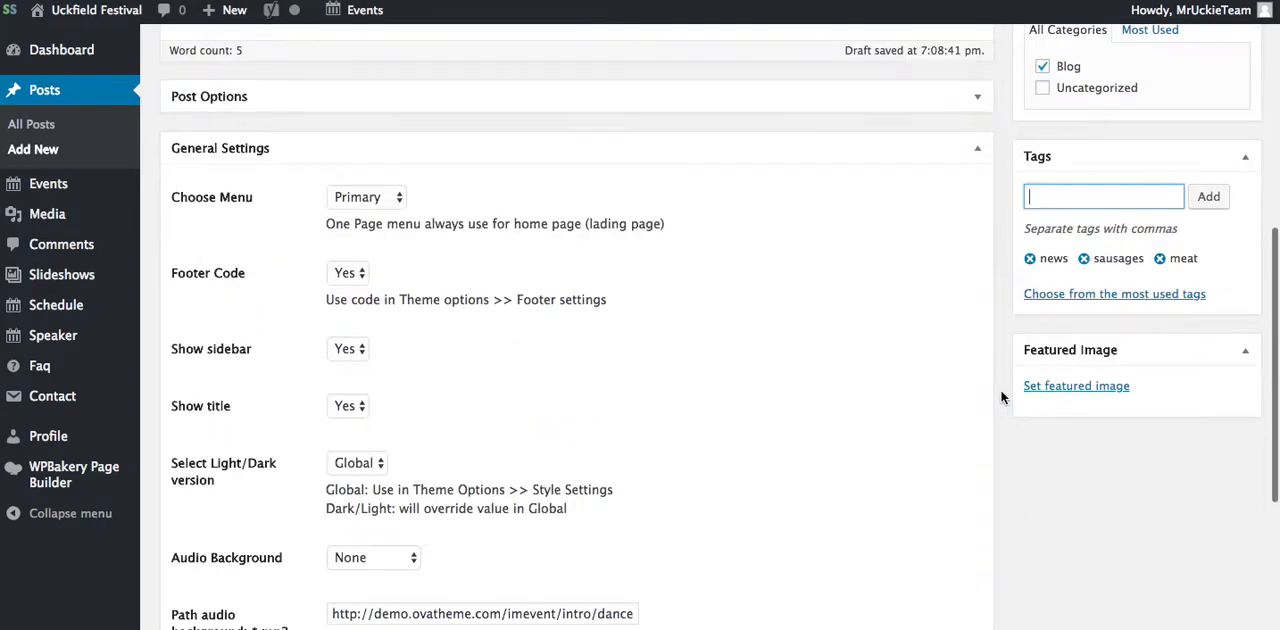
{"action": "left_click", "coordinate": [1094, 366]}
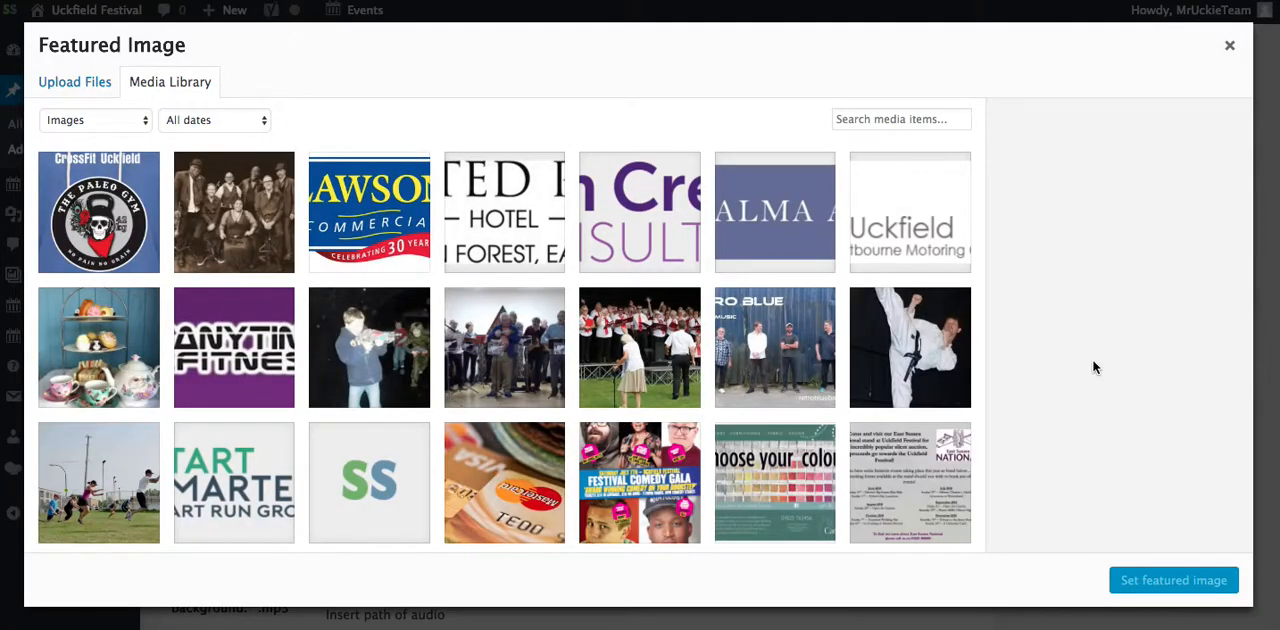
{"action": "left_click", "coordinate": [86, 88]}
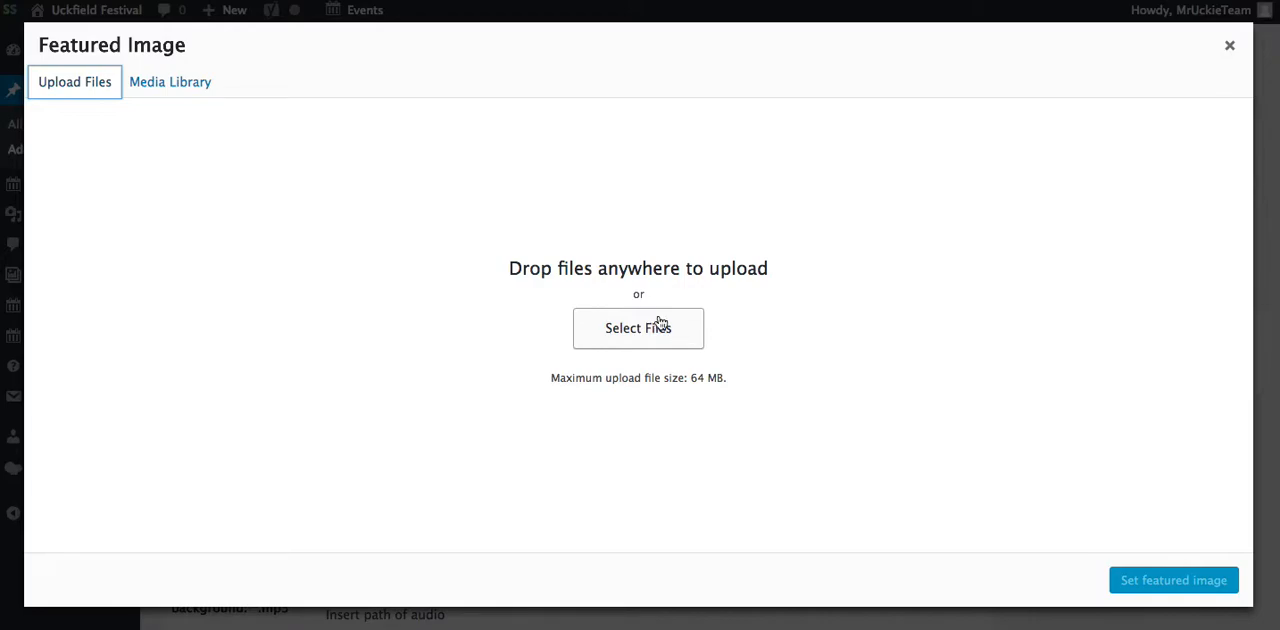
{"action": "left_click", "coordinate": [188, 88]}
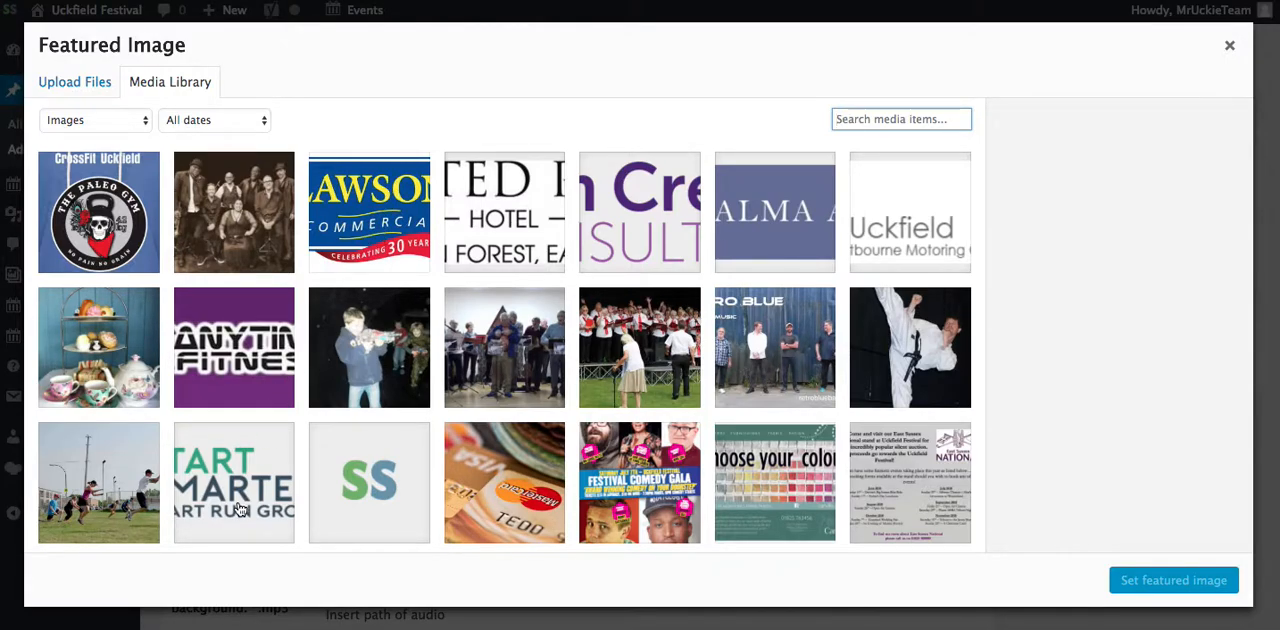
{"action": "left_click", "coordinate": [270, 476]}
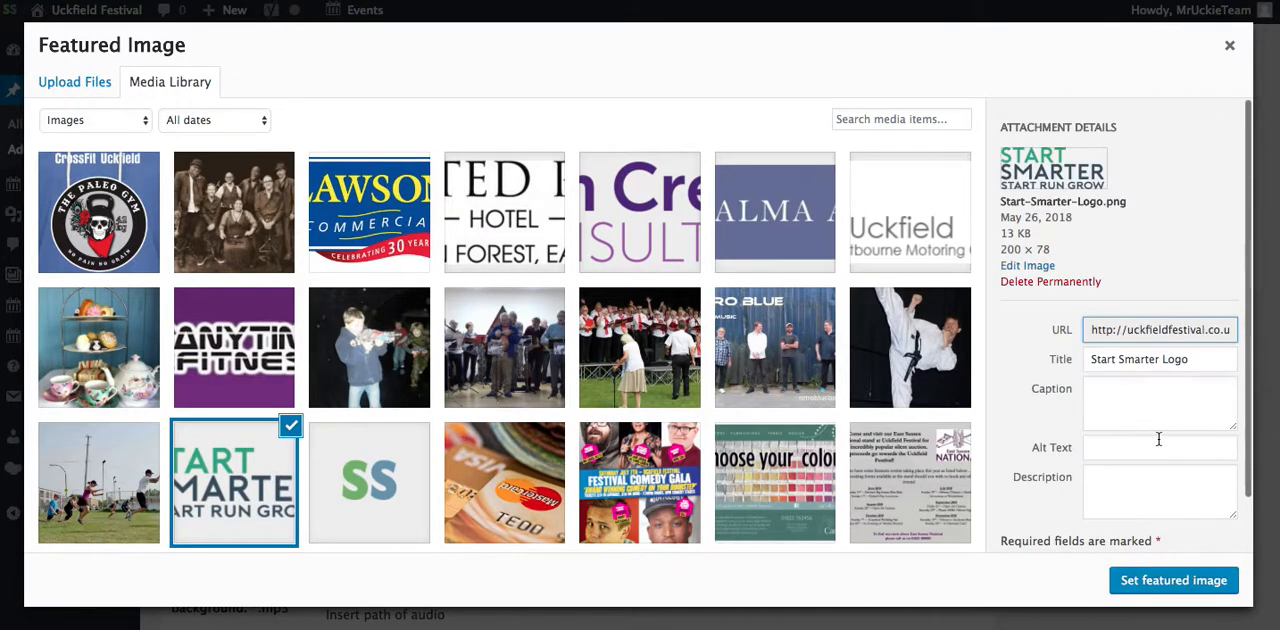
{"action": "left_click", "coordinate": [1176, 581]}
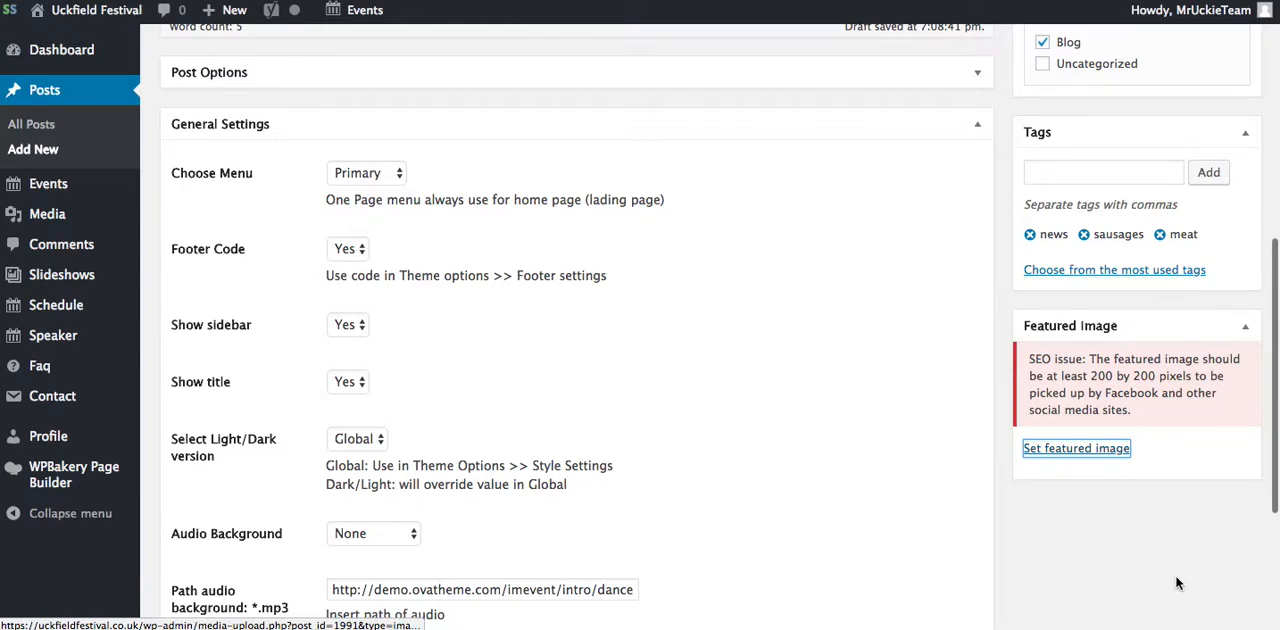
Step: Review the featured image and the remaining post settings down to the SEO sections
{"action": "scroll", "coordinate": [979, 442], "scroll_direction": "down", "scroll_amount": 1}
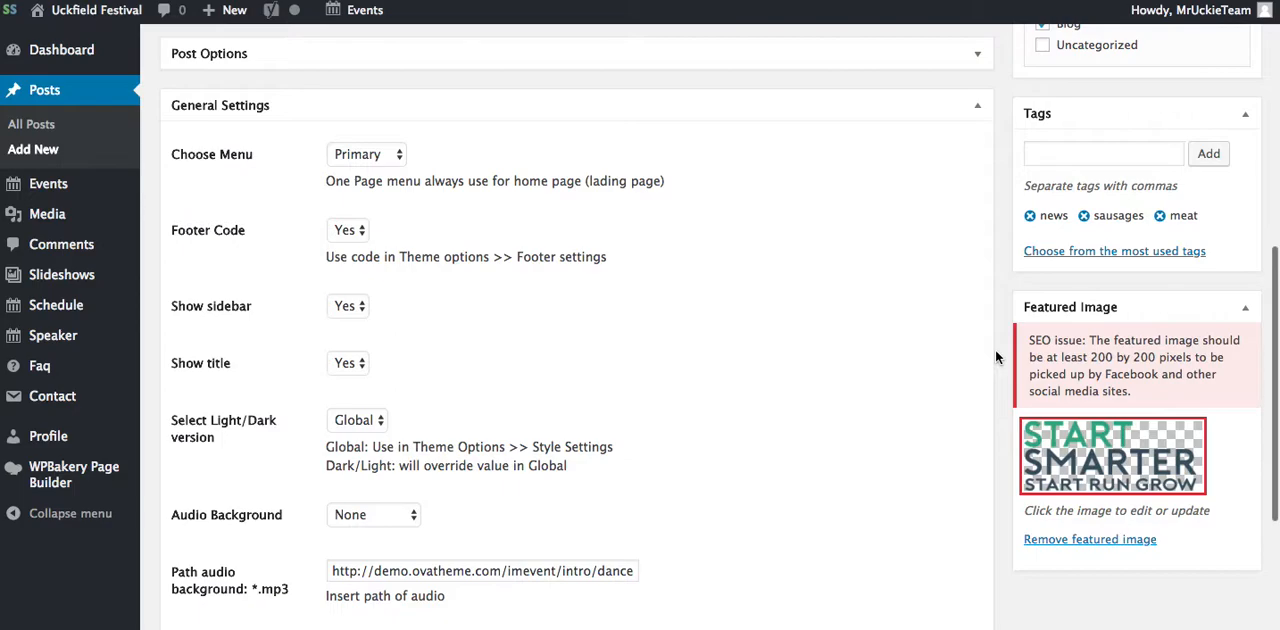
{"action": "scroll", "coordinate": [995, 357], "scroll_direction": "down", "scroll_amount": 5}
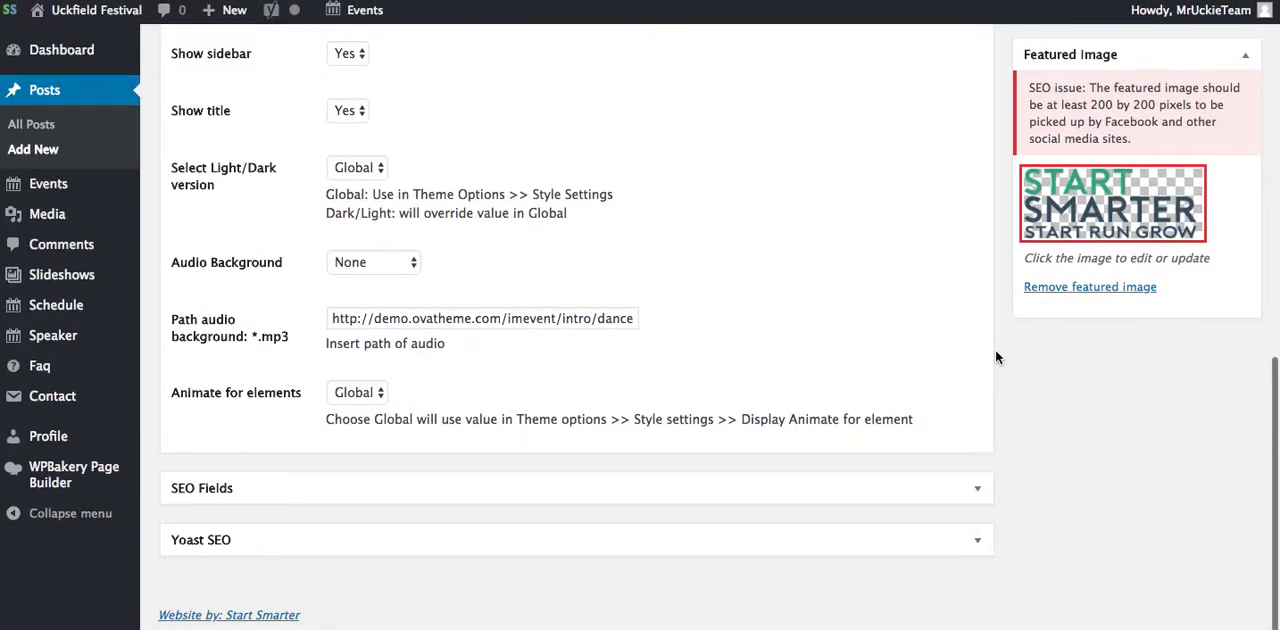
{"action": "right_click", "coordinate": [997, 357]}
{"action": "left_click", "coordinate": [996, 311]}
{"action": "scroll", "coordinate": [996, 311], "scroll_direction": "up", "scroll_amount": 7}
{"action": "scroll", "coordinate": [996, 318], "scroll_direction": "up", "scroll_amount": 2}
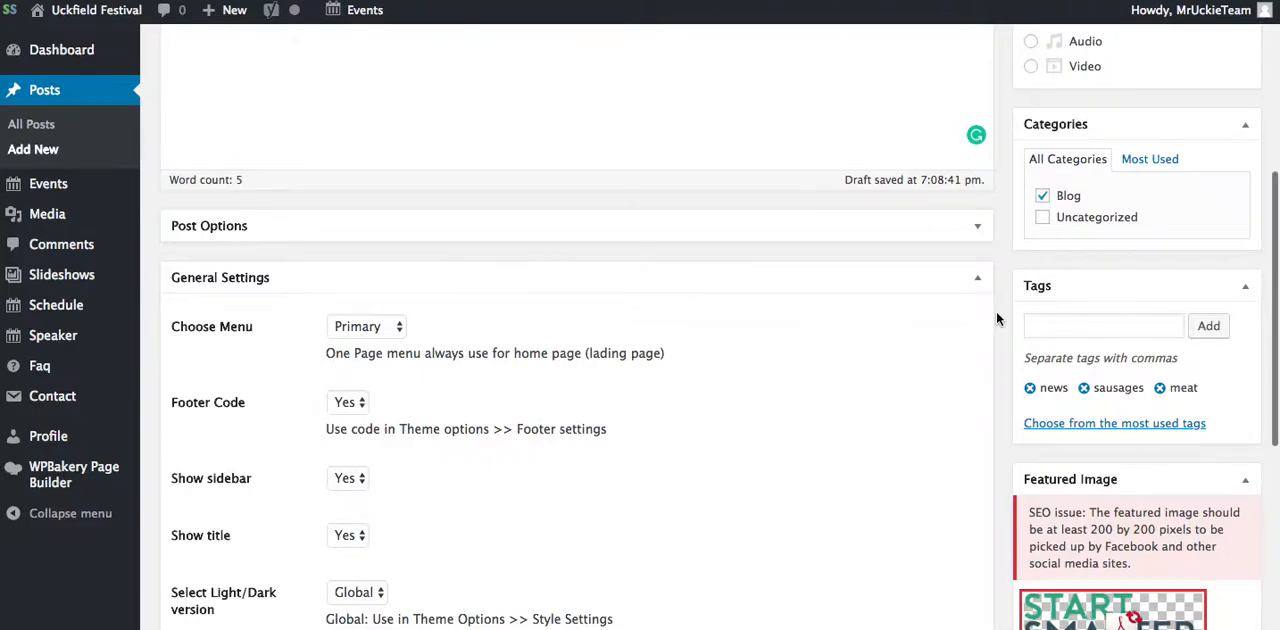
{"action": "scroll", "coordinate": [996, 318], "scroll_direction": "up", "scroll_amount": 5}
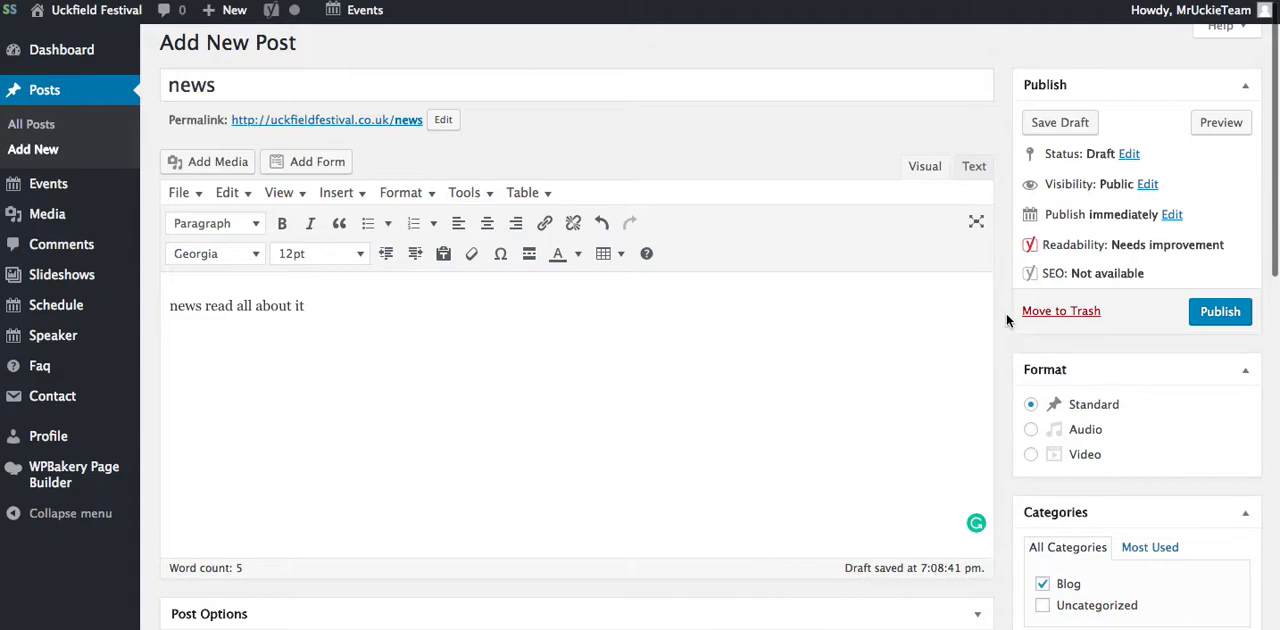
{"action": "scroll", "coordinate": [1006, 313], "scroll_direction": "up", "scroll_amount": 1}
Step: Schedule the post for Jul 5, 2018 at 19:07
{"action": "left_click", "coordinate": [1178, 225]}
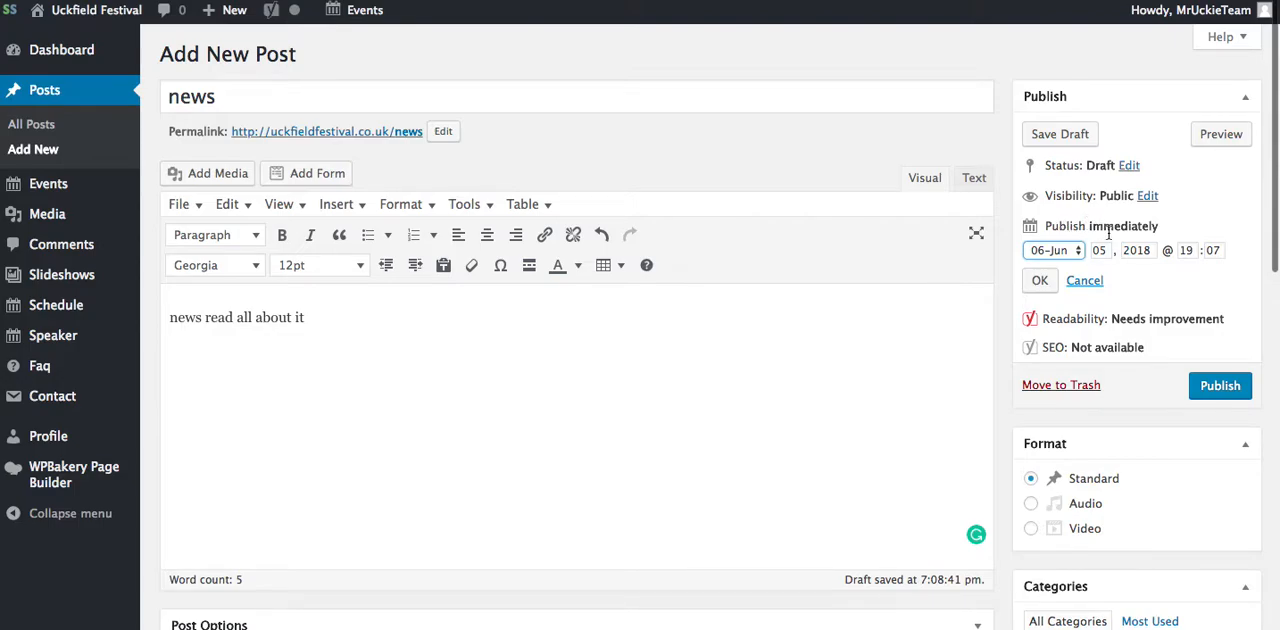
{"action": "left_click", "coordinate": [1052, 255]}
{"action": "left_click", "coordinate": [1050, 265]}
{"action": "left_click", "coordinate": [1042, 281]}
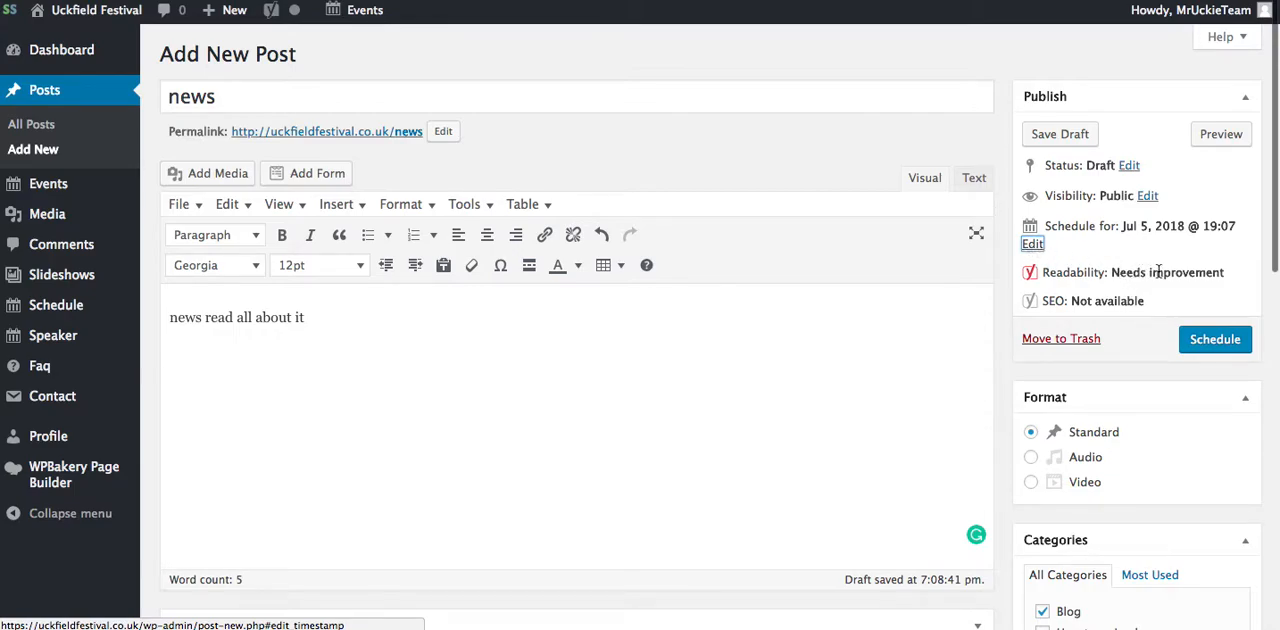
Step: Change the scheduled publish month back to 06-Jun and apply it
{"action": "left_click", "coordinate": [1033, 244]}
{"action": "left_click", "coordinate": [1076, 252]}
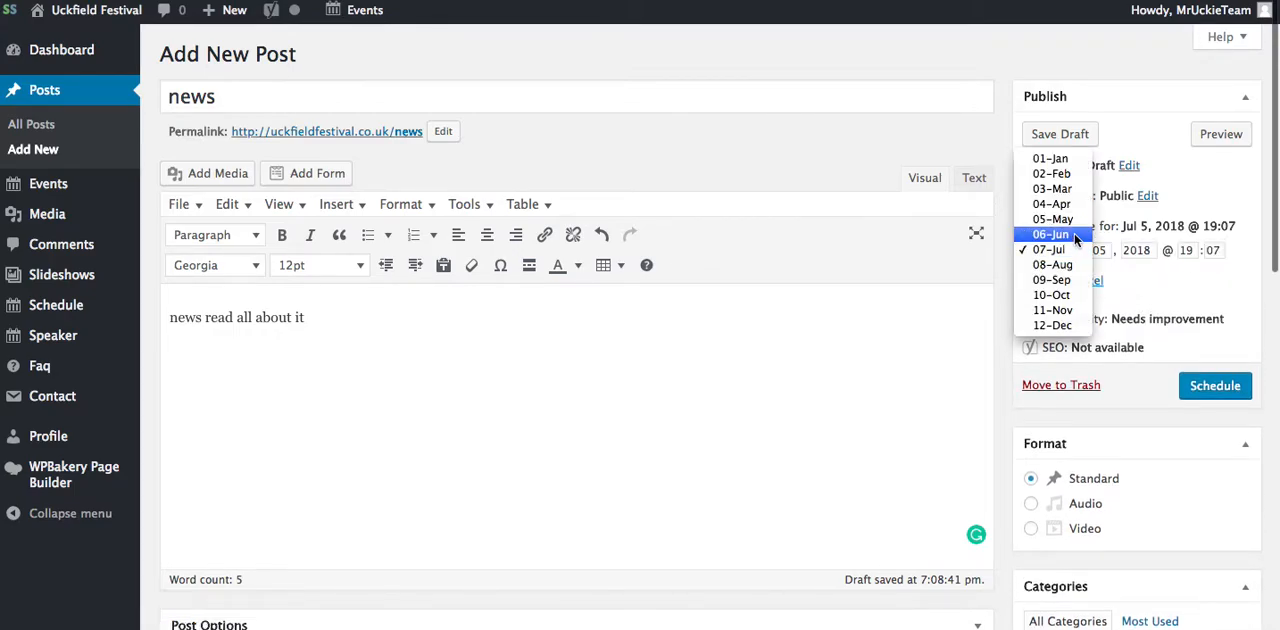
{"action": "left_click", "coordinate": [1074, 234]}
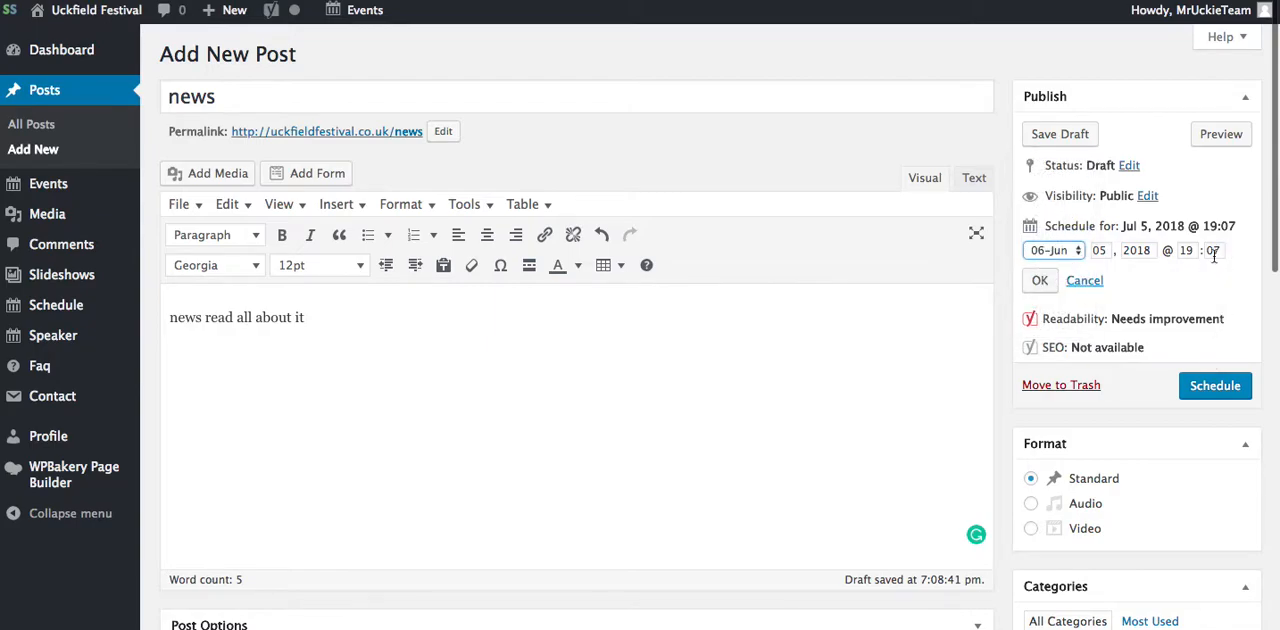
{"action": "left_click", "coordinate": [1041, 281]}
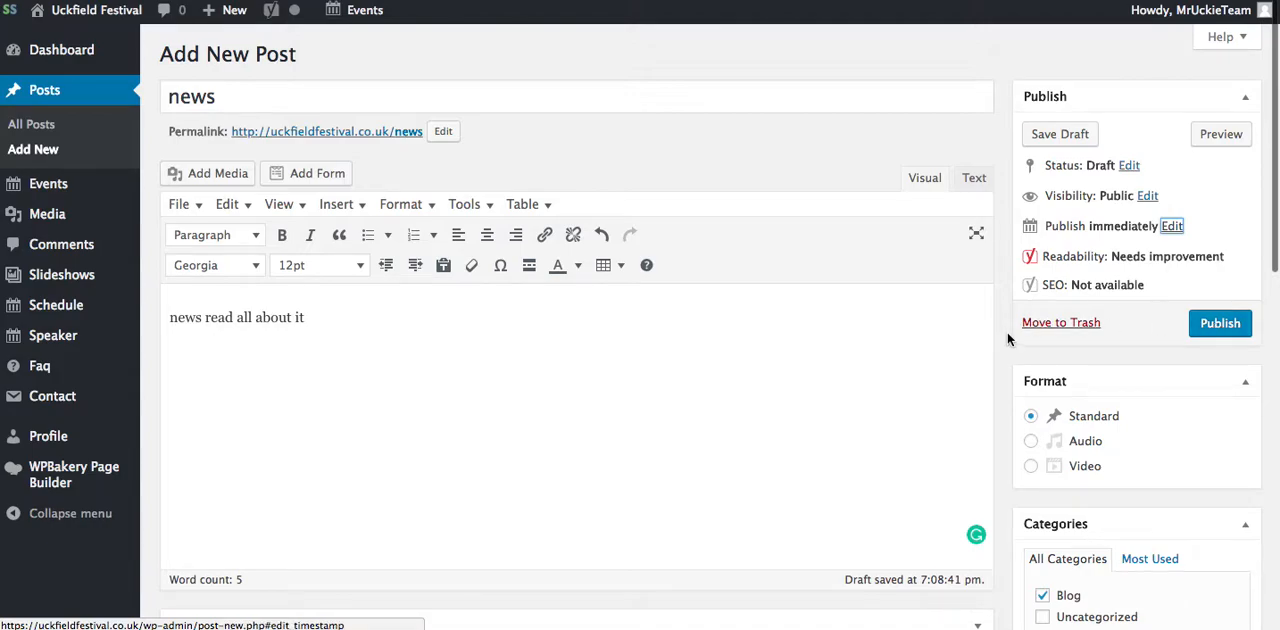
Step: Move the "news" post to the trash and confirm leaving the page with unsaved changes
{"action": "left_click", "coordinate": [1064, 322]}
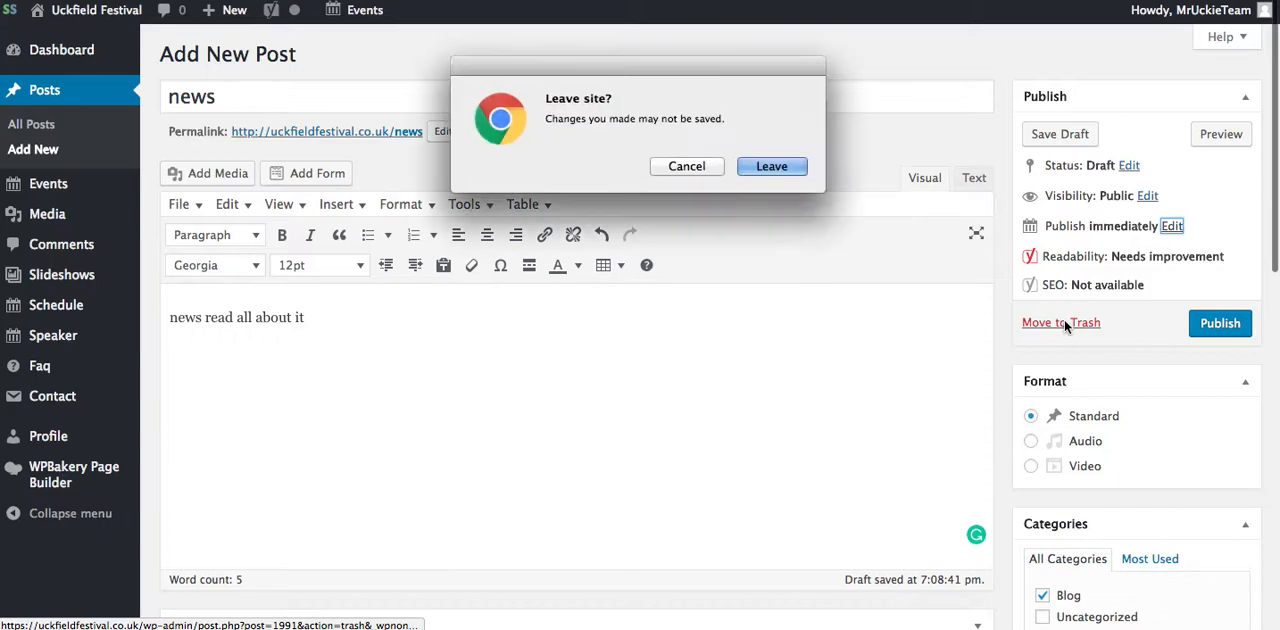
{"action": "left_click", "coordinate": [772, 166]}
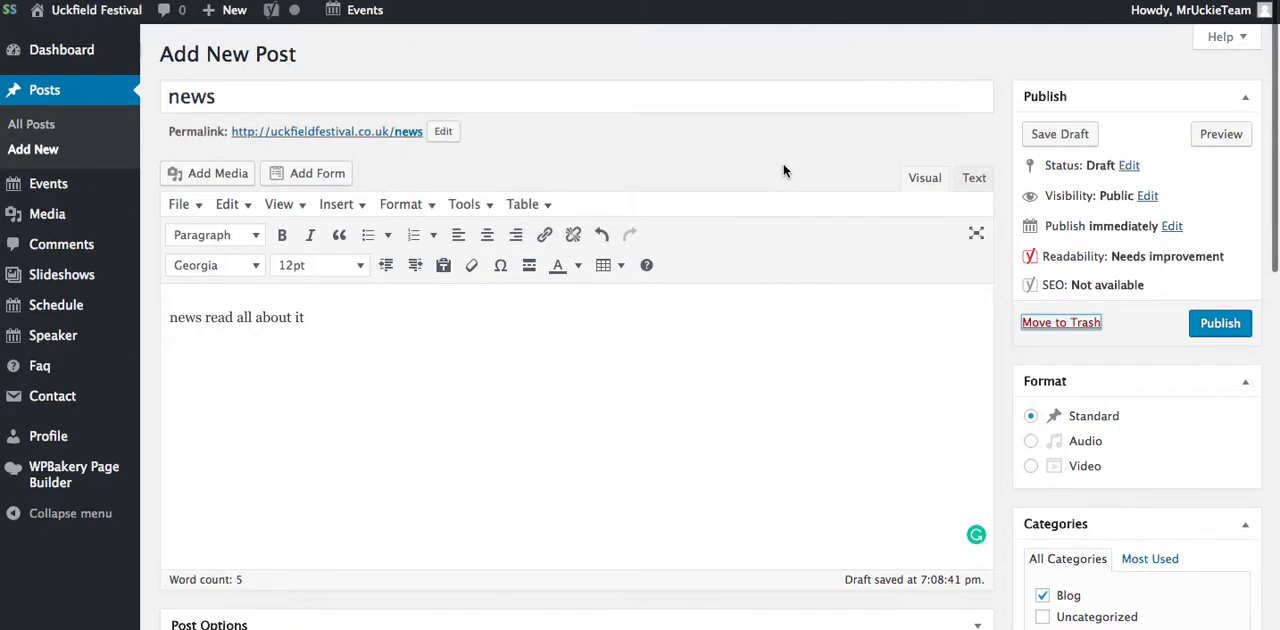